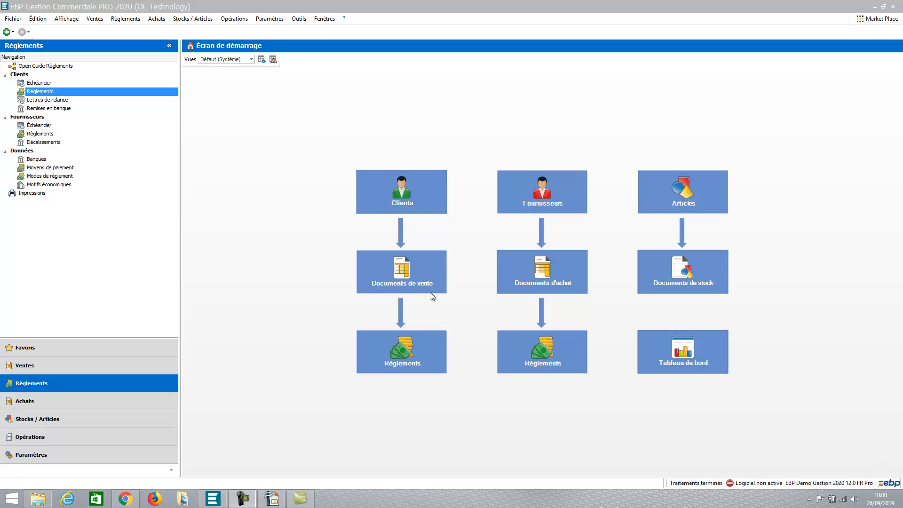
Step: Open the quote (Devis) dated 02/04/2019 from the sales documents and display its print preview
left_click(415, 281)
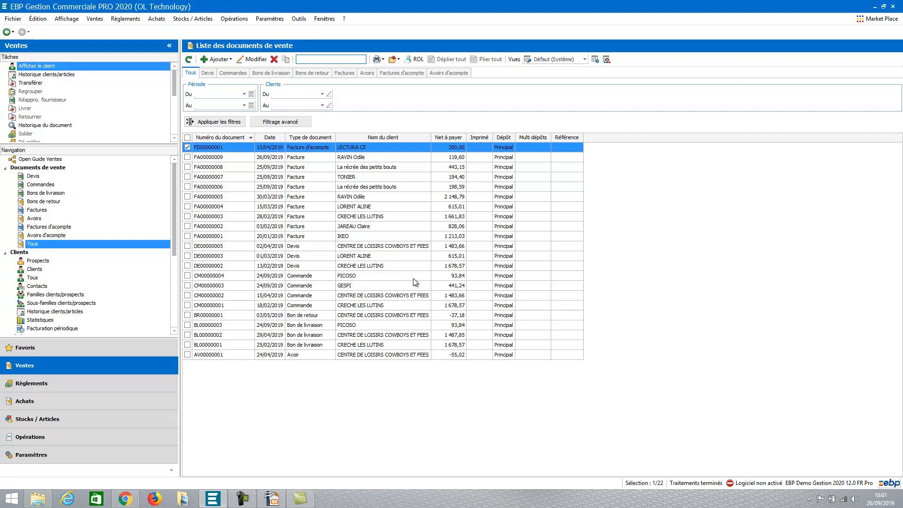
left_click(210, 76)
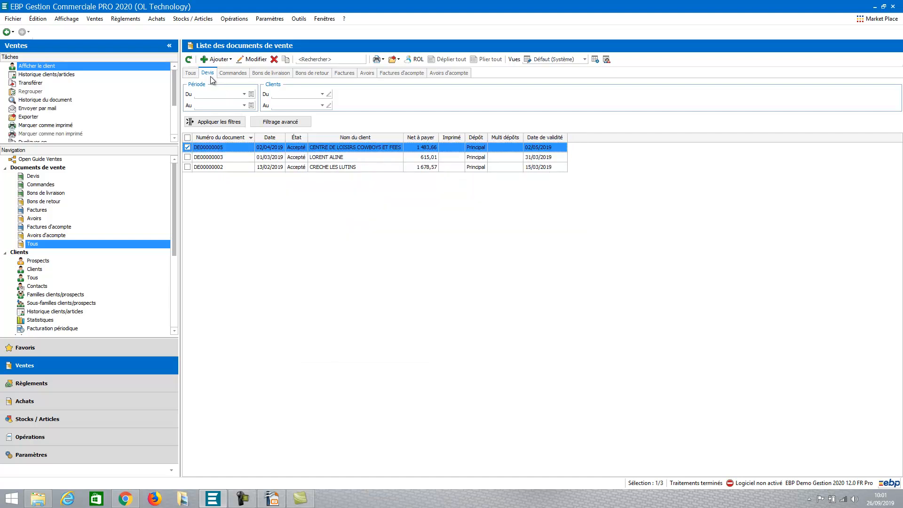
left_click(280, 147)
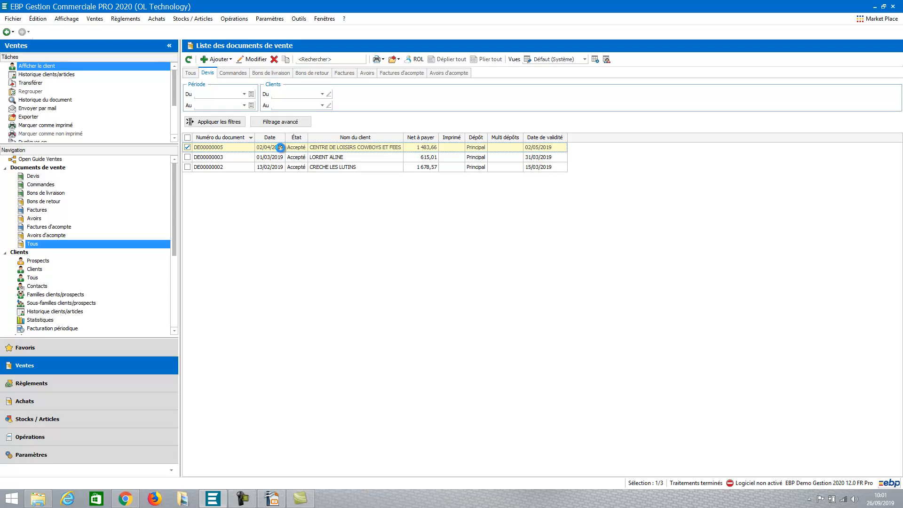
double_click(280, 147)
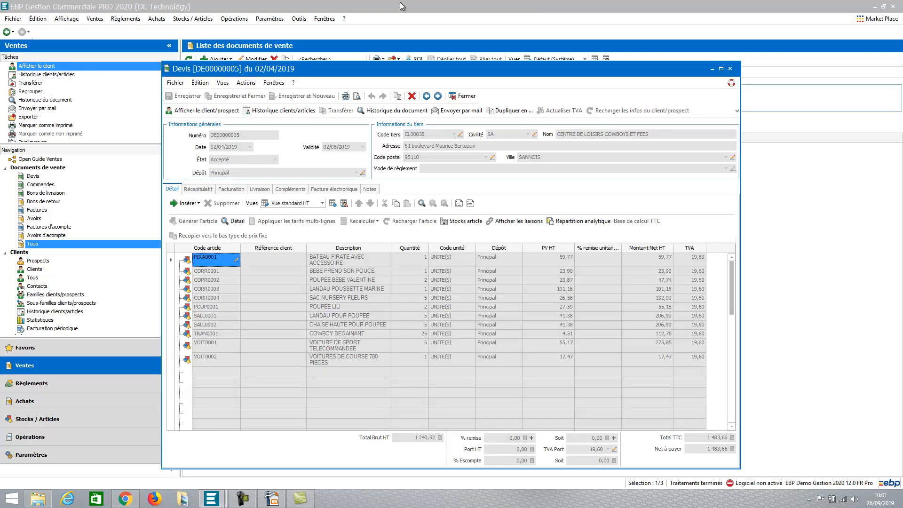
left_click(358, 97)
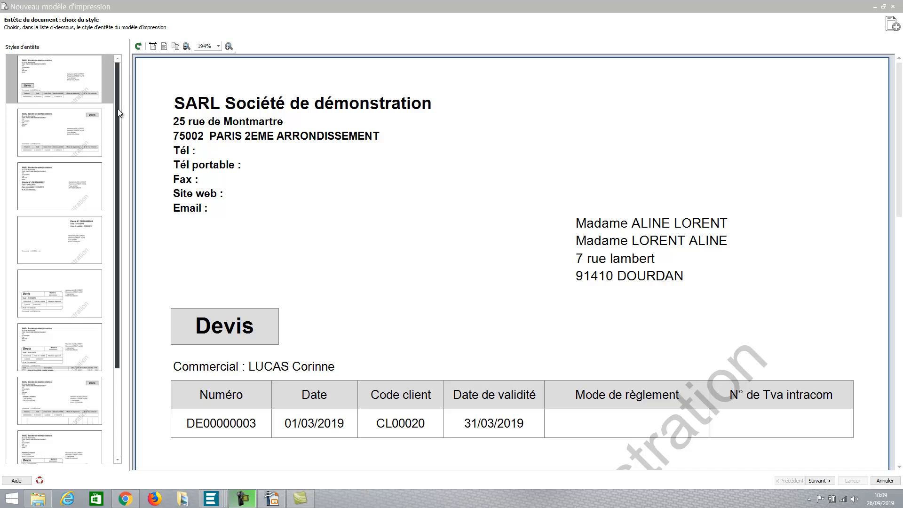
Step: Compare the quote header styles and select the second one, with the Devis title box in the upper-right corner of the page
left_click_drag(116, 108, 117, 188)
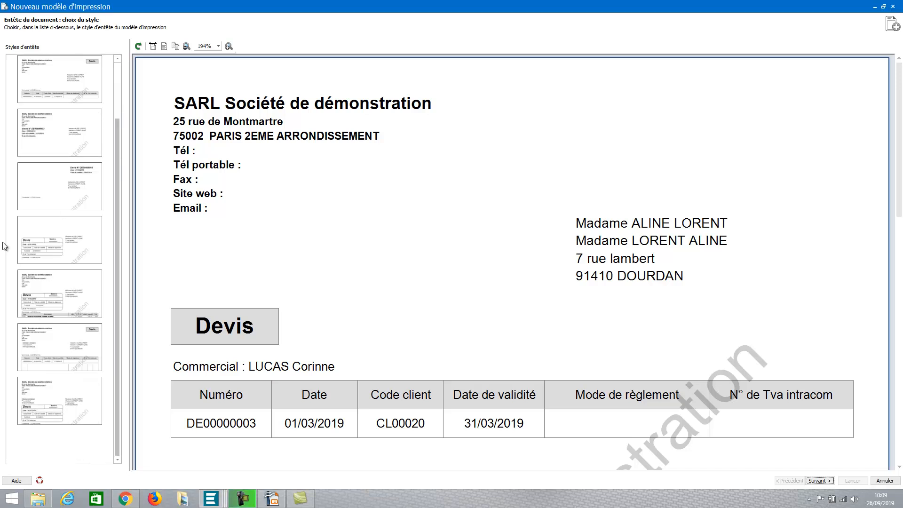
left_click(55, 304)
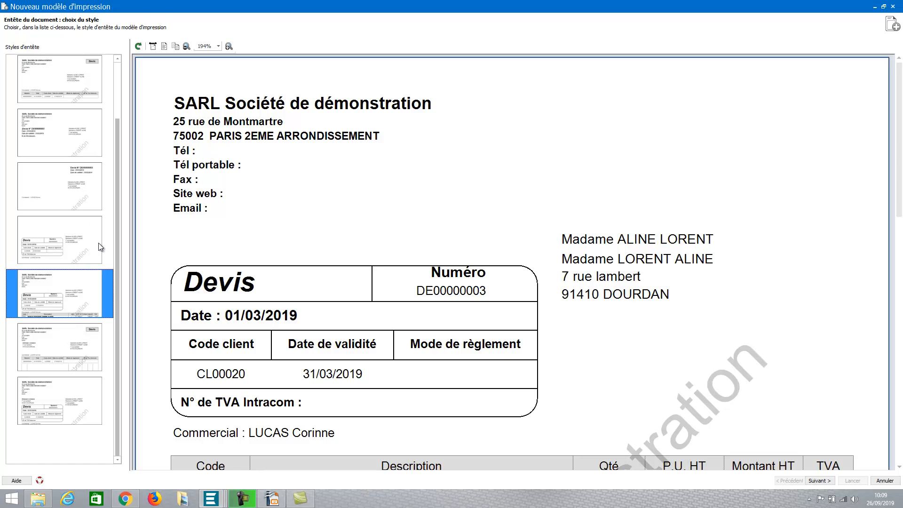
scroll(69, 86, "up", 1)
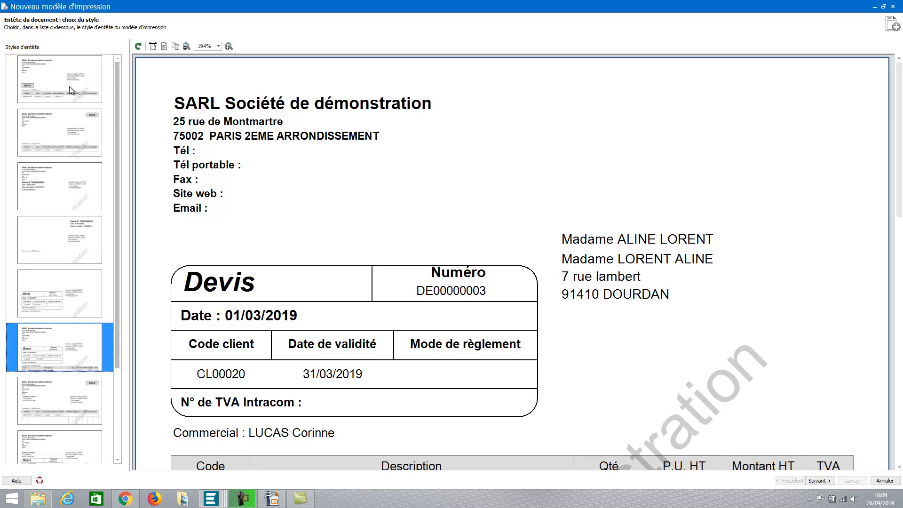
left_click(64, 128)
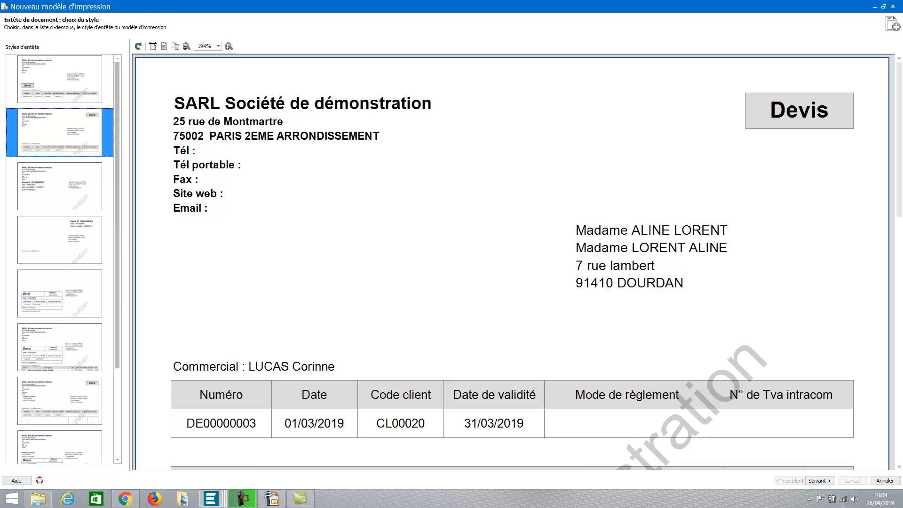
Step: Proceed to the header data and validate the EBP Gestion Commerciale image as the company logo
left_click(818, 480)
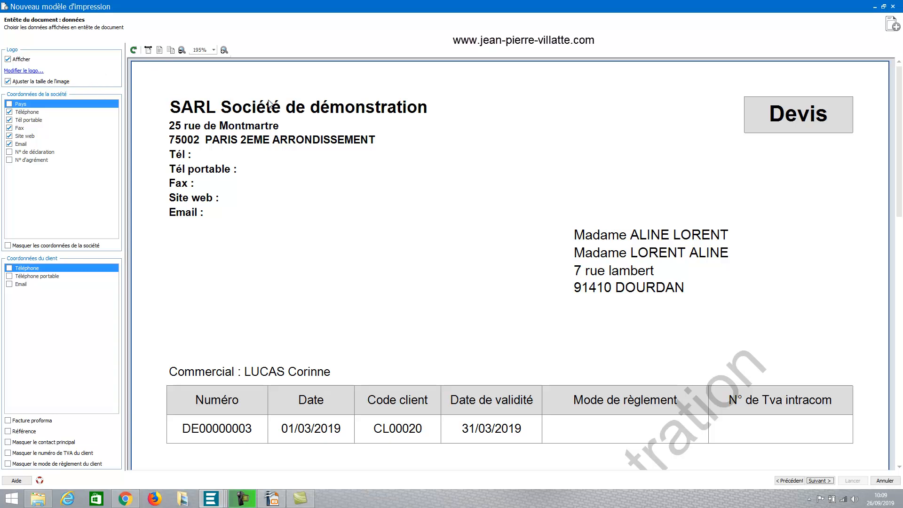
left_click(23, 72)
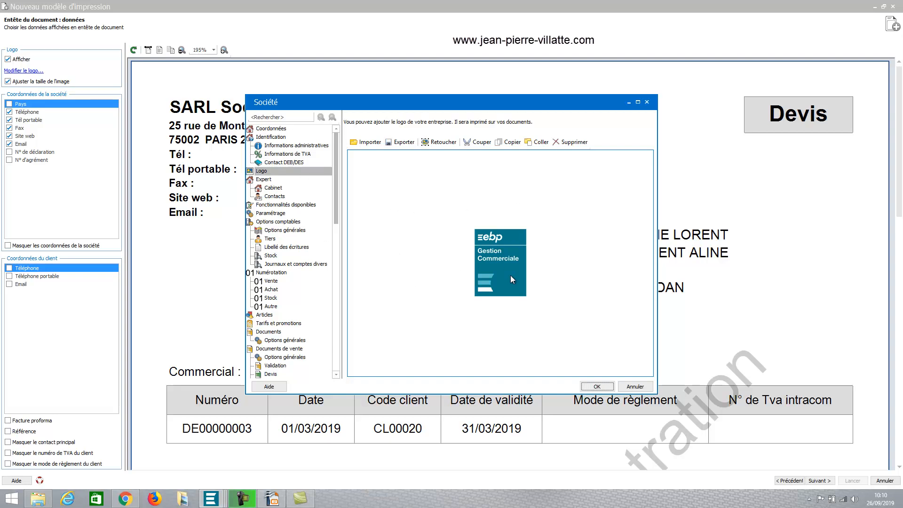
left_click(595, 386)
left_click(595, 387)
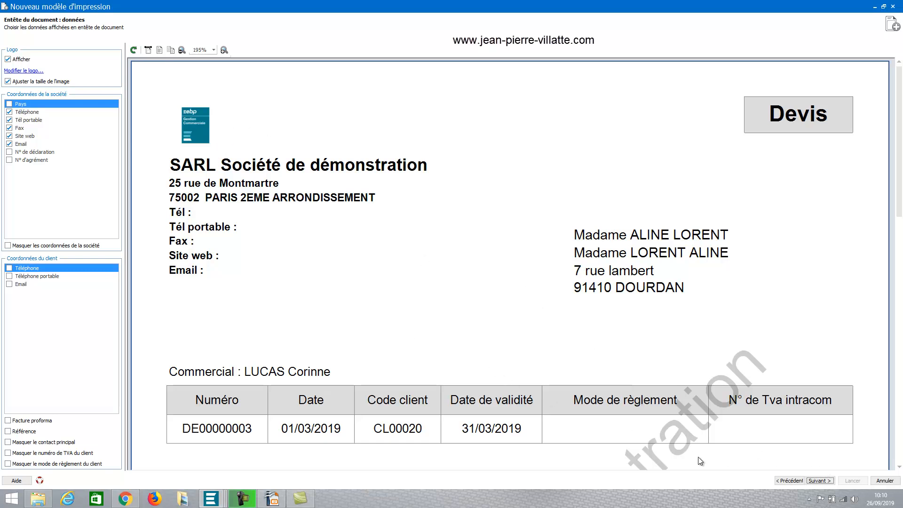
Step: Go back and change the header style to the sixth one, with the rounded Devis box, and return to the header data
left_click(789, 481)
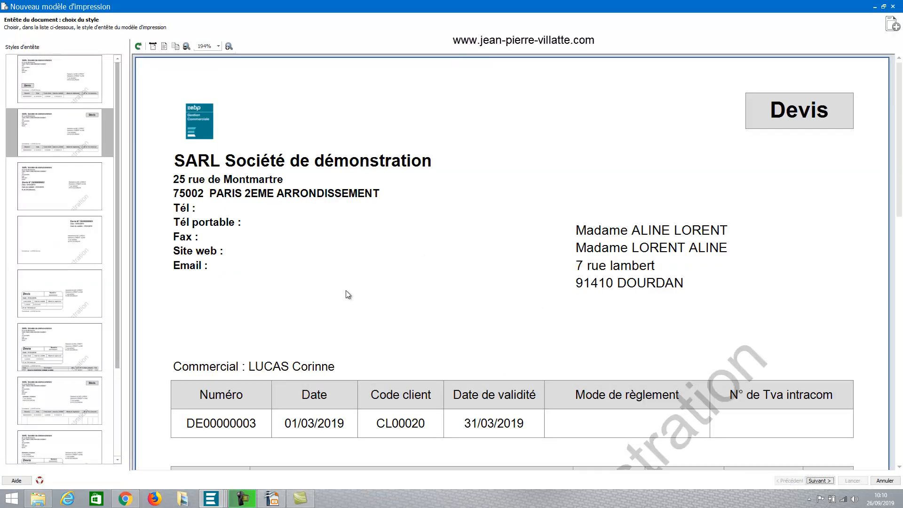
left_click(34, 344)
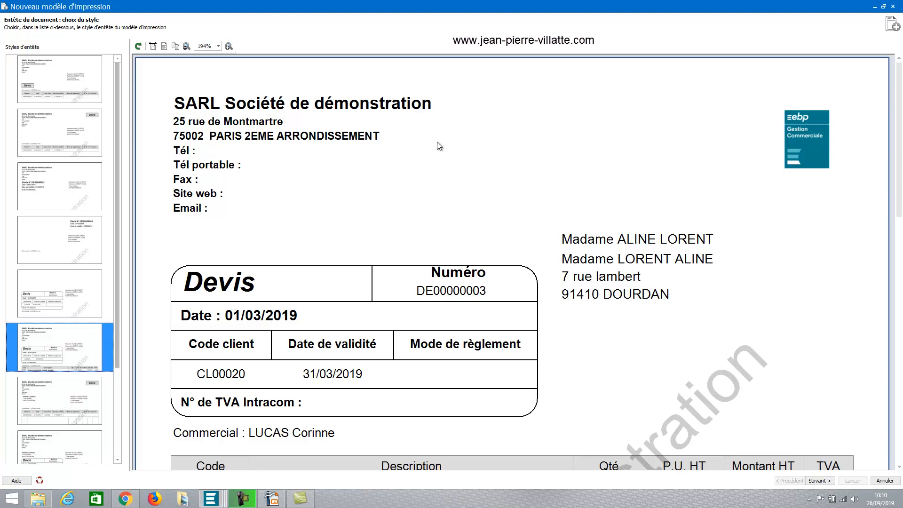
left_click(818, 481)
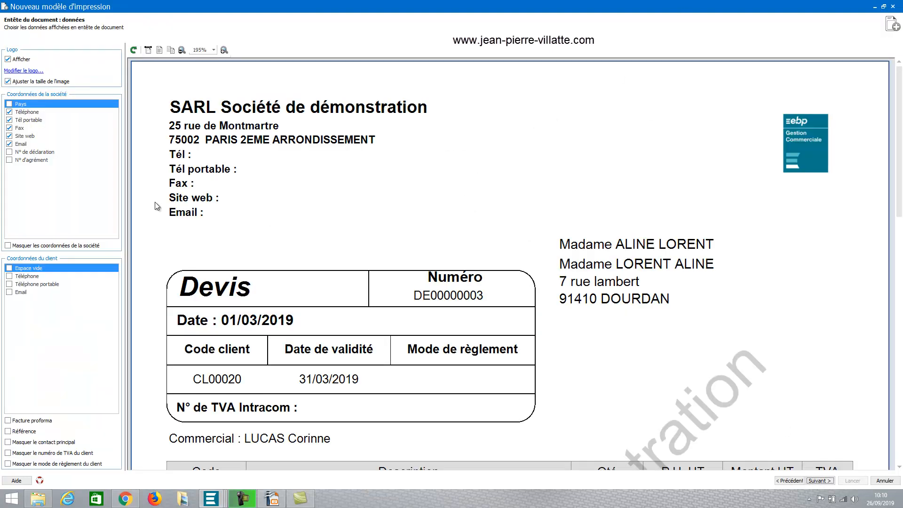
Step: Remove Fax from the company details in the header and enable the Facture proforma option
left_click(9, 127)
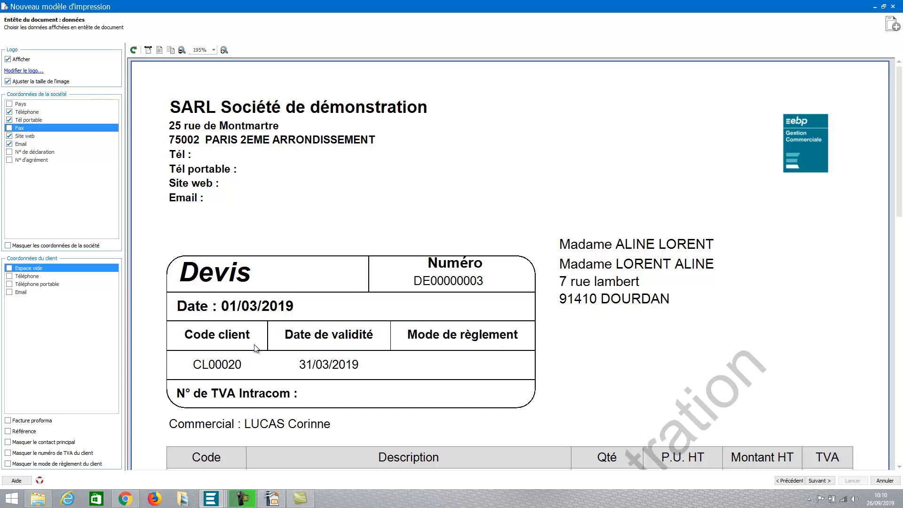
left_click(7, 421)
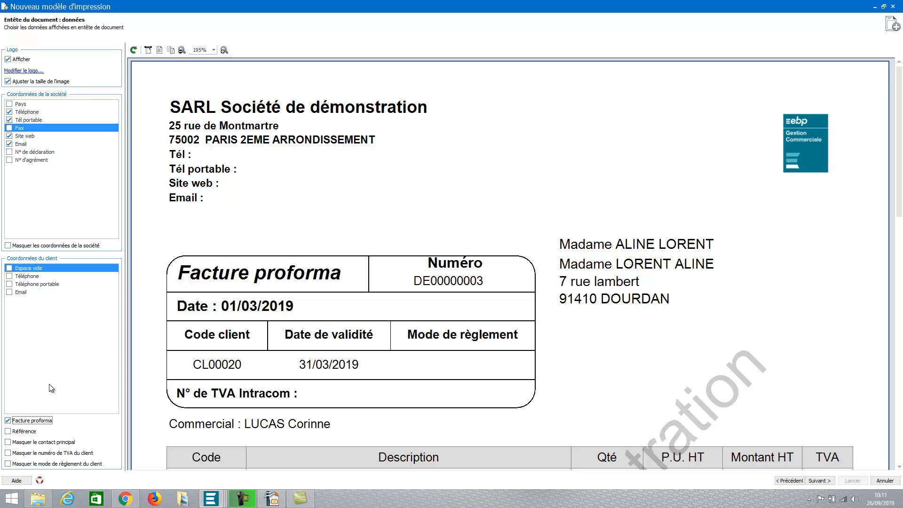
left_click(28, 430)
Step: Continue to the document body data and remove the Code / Réf.client column from the line table
left_click(817, 480)
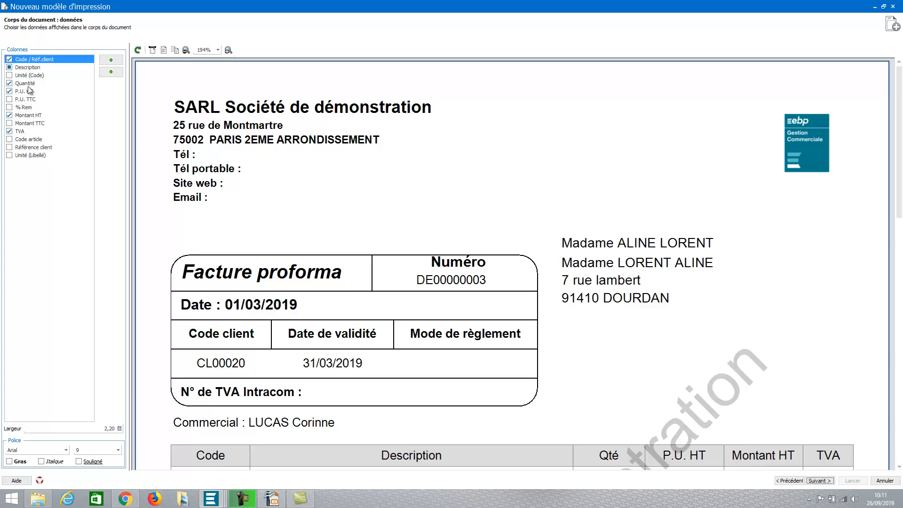
left_click_drag(899, 123, 901, 219)
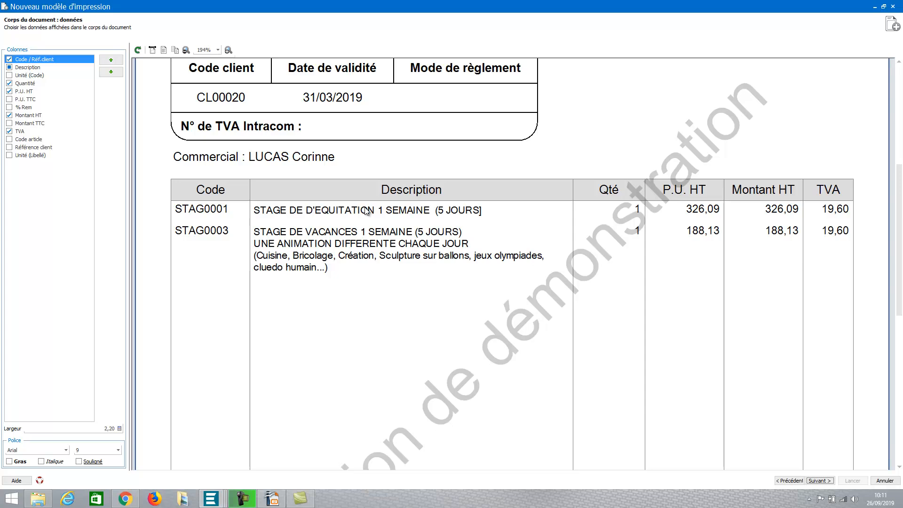
left_click(10, 60)
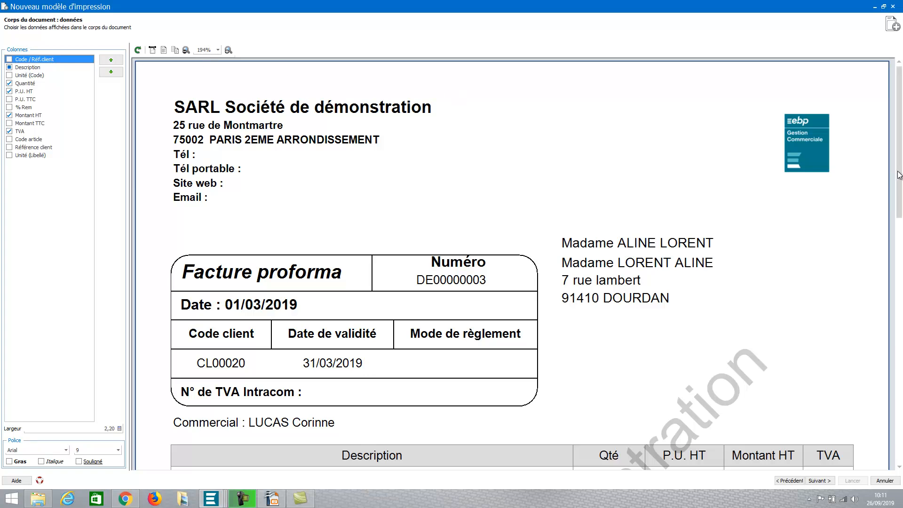
scroll(899, 175, "down", 5)
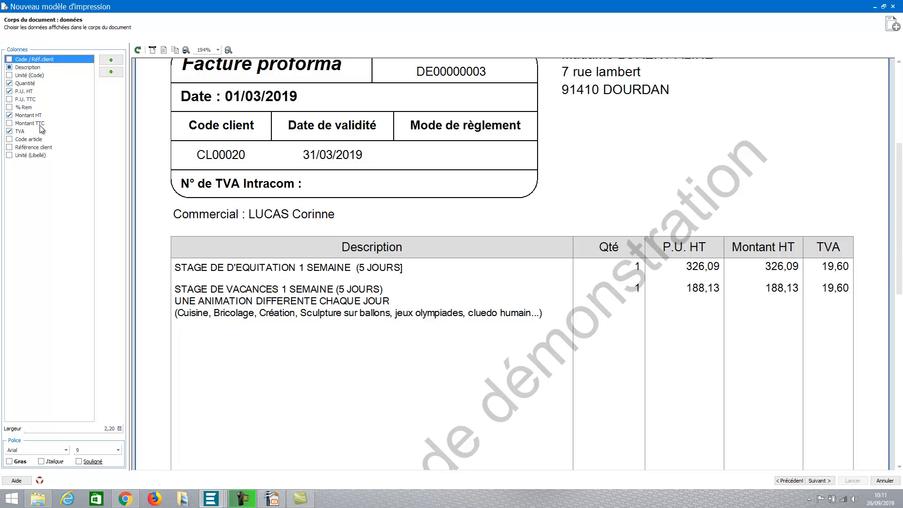
Step: Add the Unité (Libellé) column to the document body table
left_click(12, 156)
left_click(8, 156)
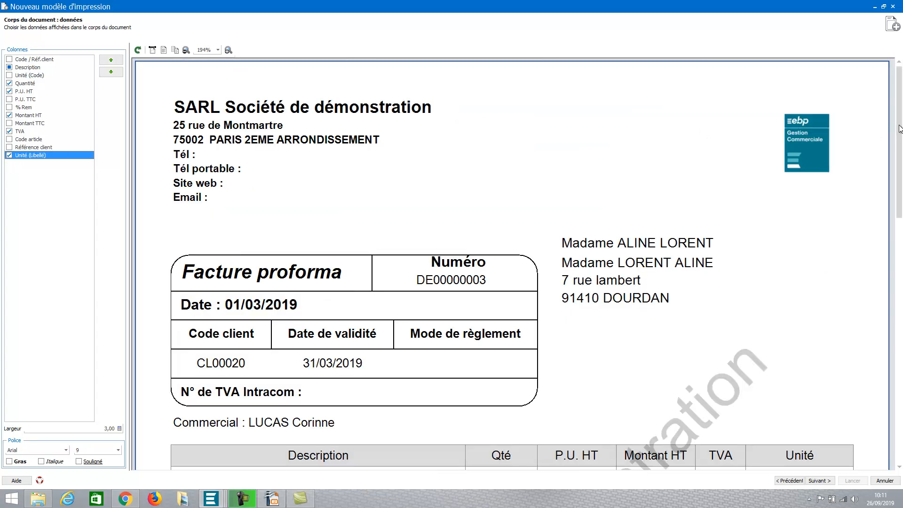
scroll(518, 263, "down", 3)
scroll(798, 302, "down", 2)
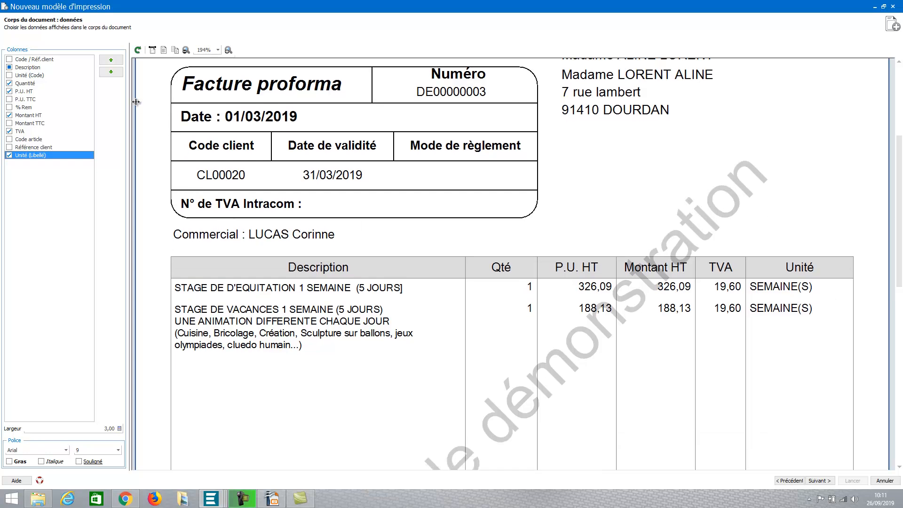
Step: Move the Unité (Libellé) column up in the column order so it sits between P.U. HT and Montant HT
left_click(115, 62)
left_click(114, 62)
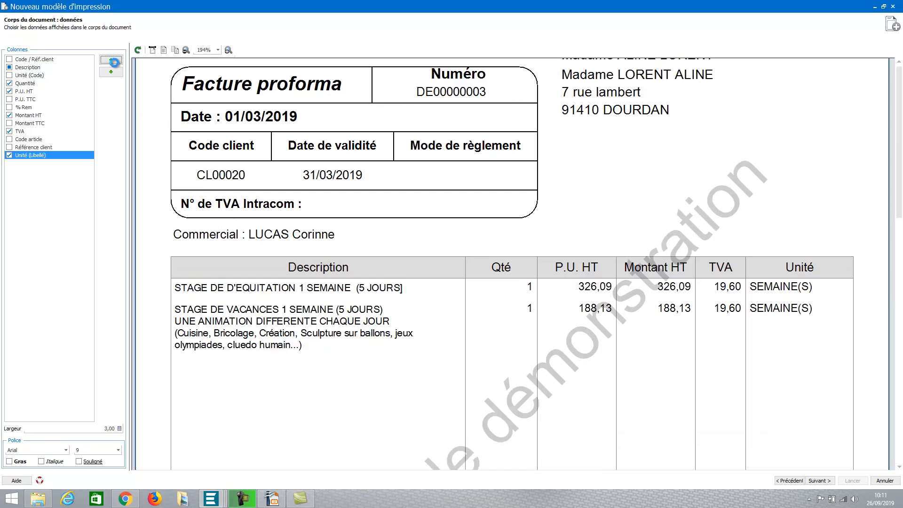
left_click(113, 62)
left_click(113, 61)
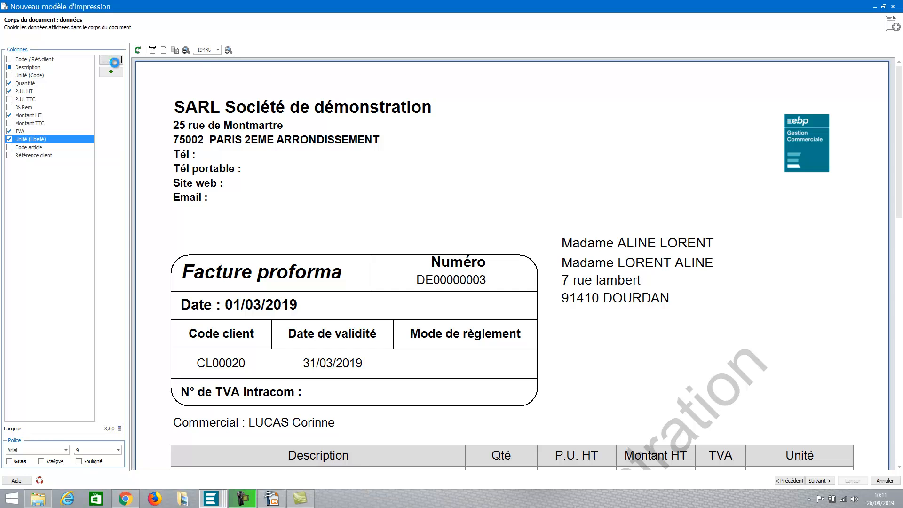
left_click(115, 63)
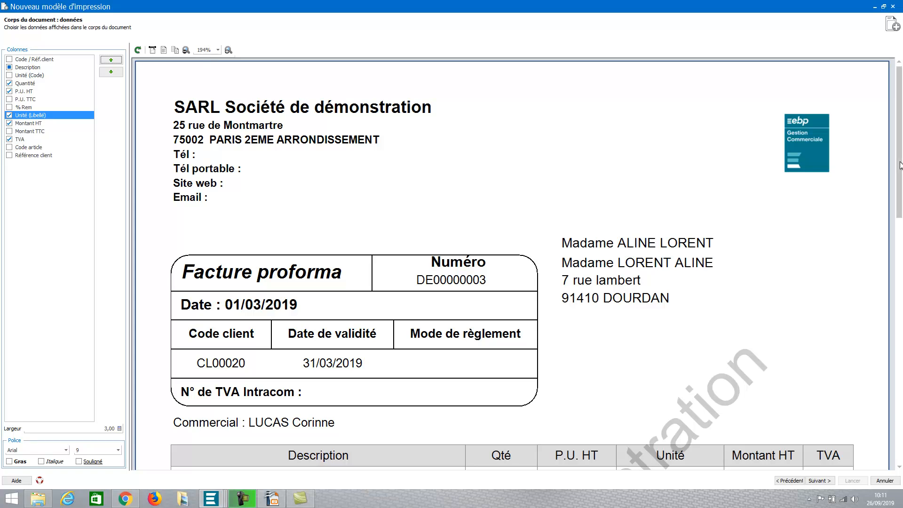
left_click_drag(900, 163, 899, 255)
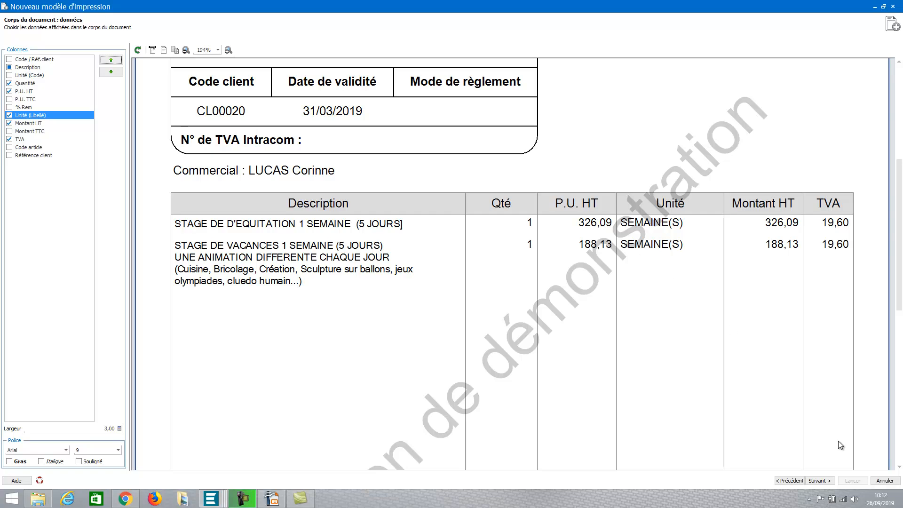
Step: Continue to the document footer data and disable the Récap. des taxes option
left_click(818, 480)
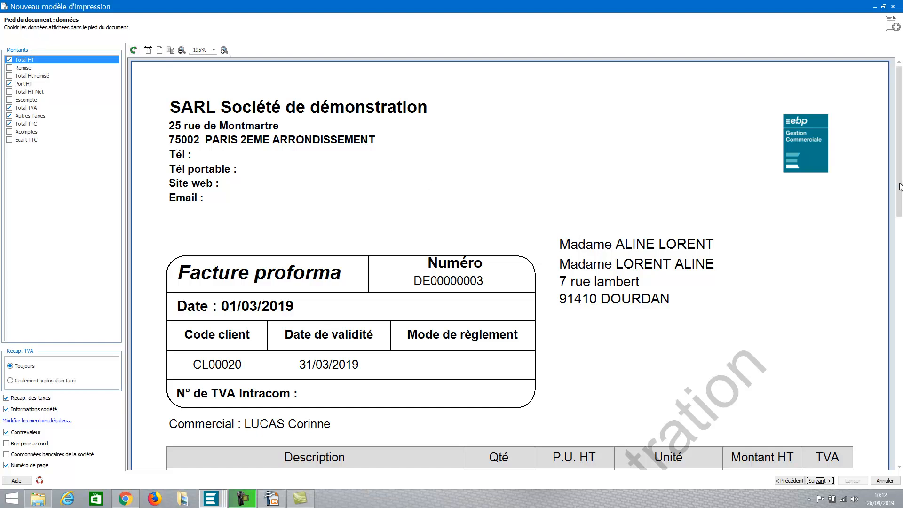
left_click_drag(900, 183, 902, 464)
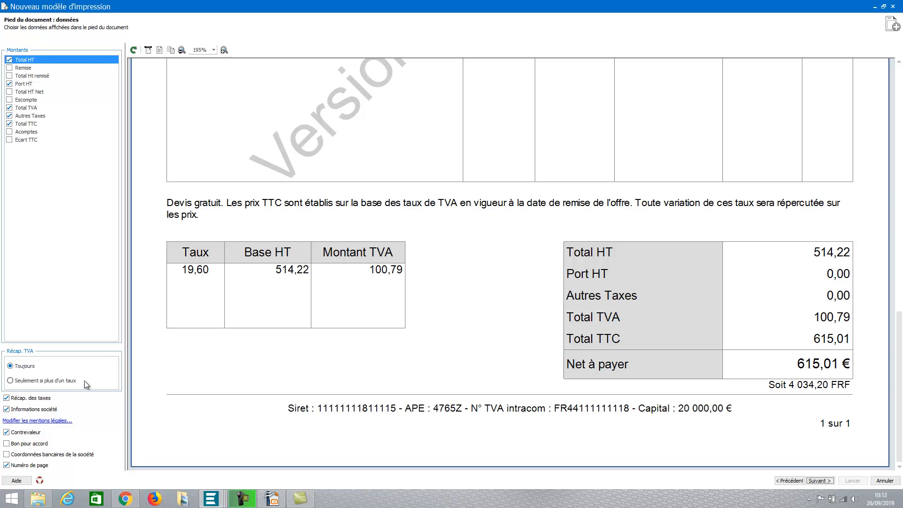
left_click(6, 398)
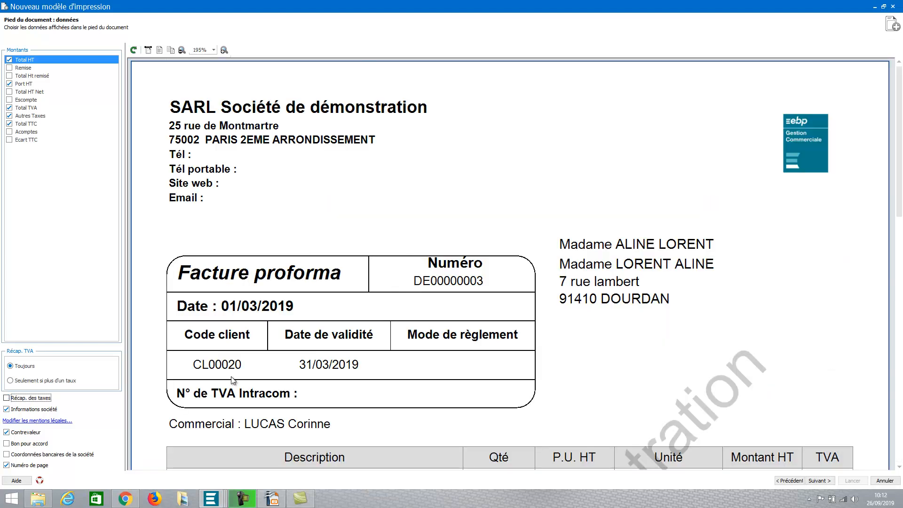
left_click_drag(901, 207, 901, 454)
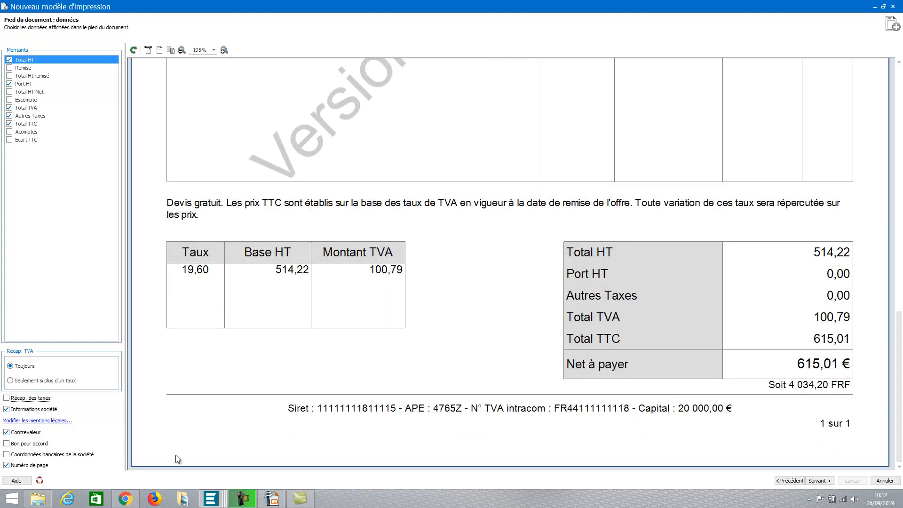
Step: Enable the Bon pour accord mention in the footer and remove Autres Taxes from the displayed amounts
left_click(7, 444)
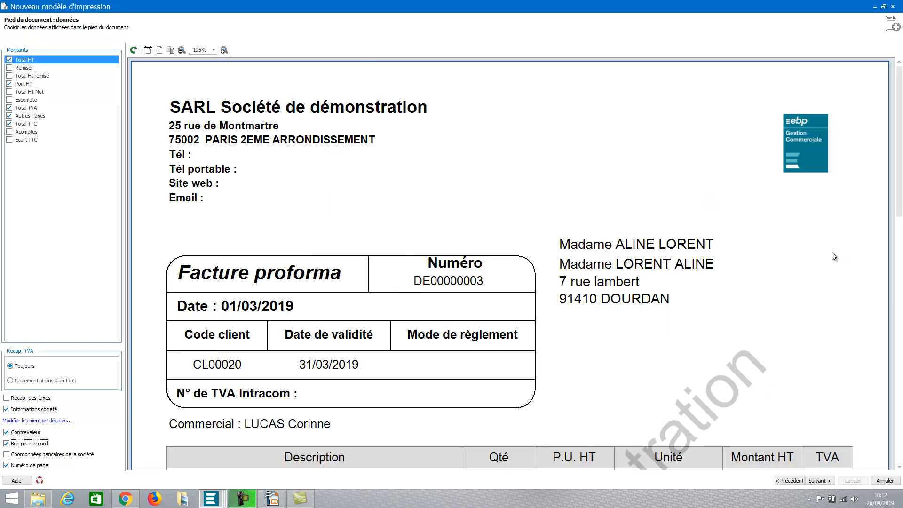
left_click_drag(902, 217, 902, 452)
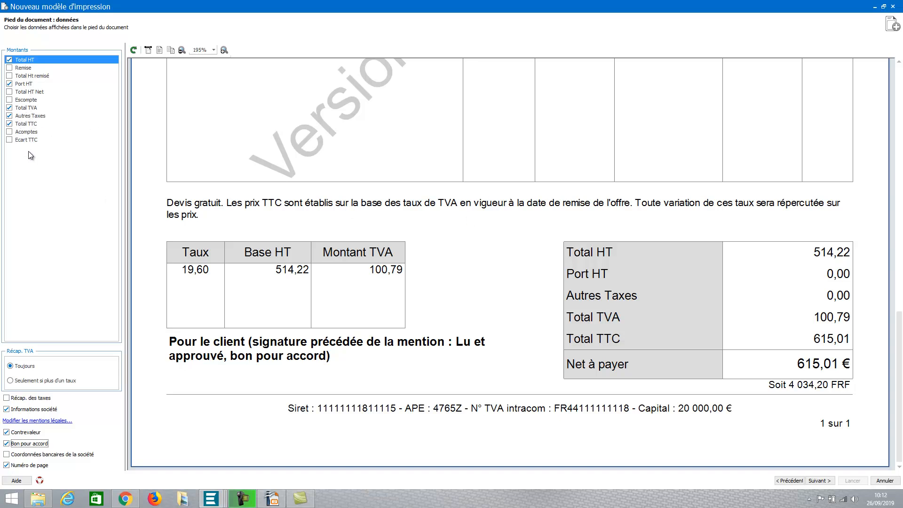
left_click(9, 116)
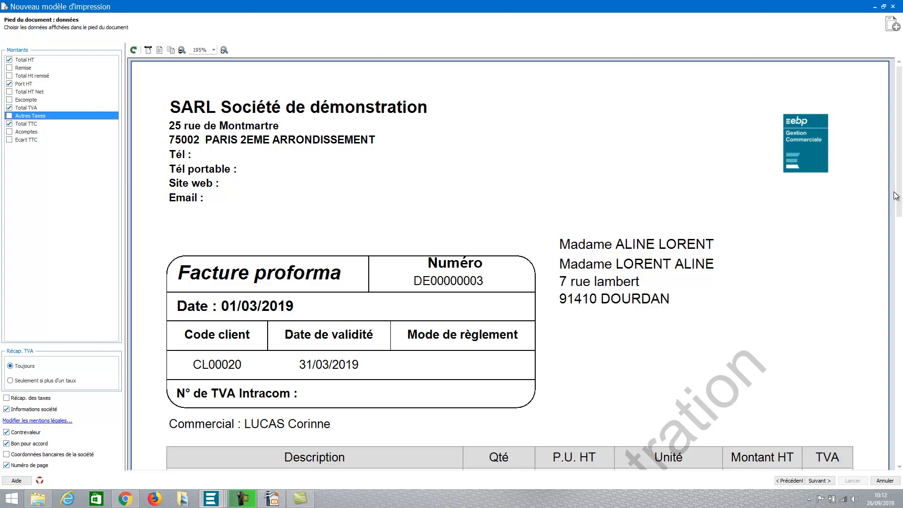
scroll(549, 363, "down", 10)
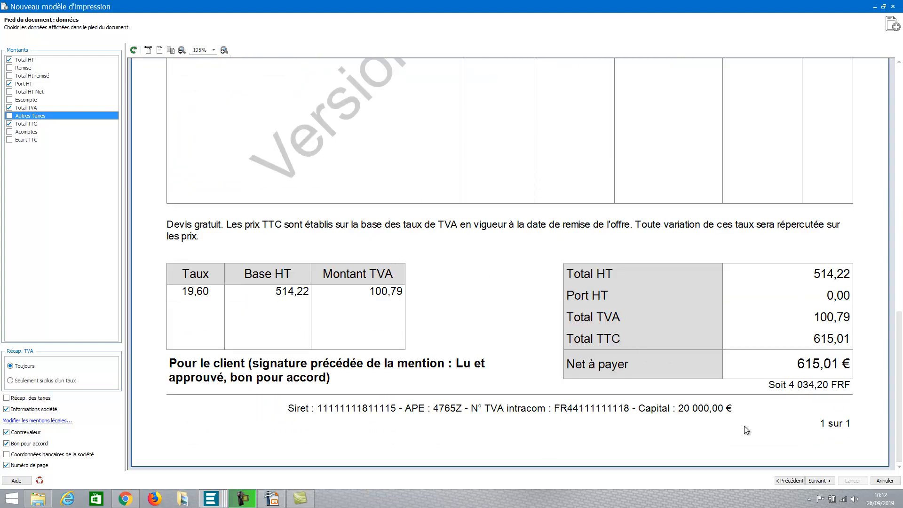
Step: Accept the footer data, keep the default colours, fonts and frames, and continue to the template's saving page
left_click(818, 480)
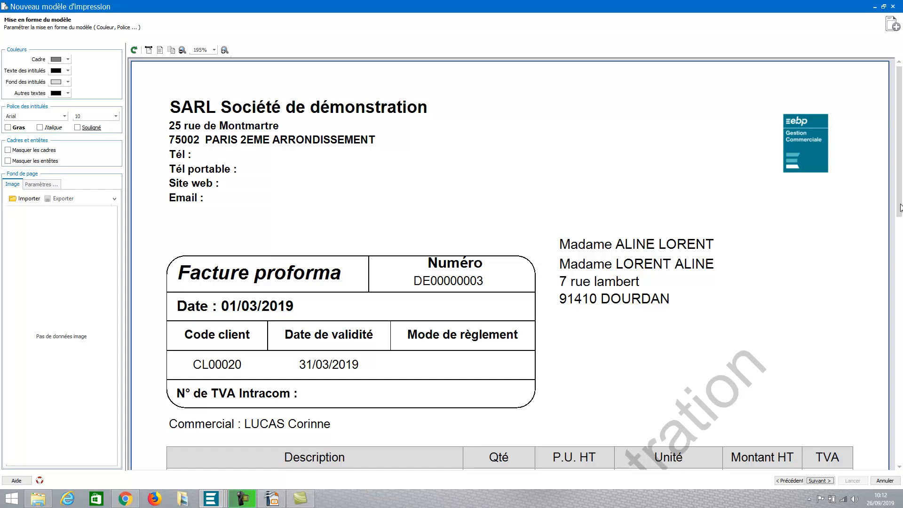
scroll(899, 250, "down", 3)
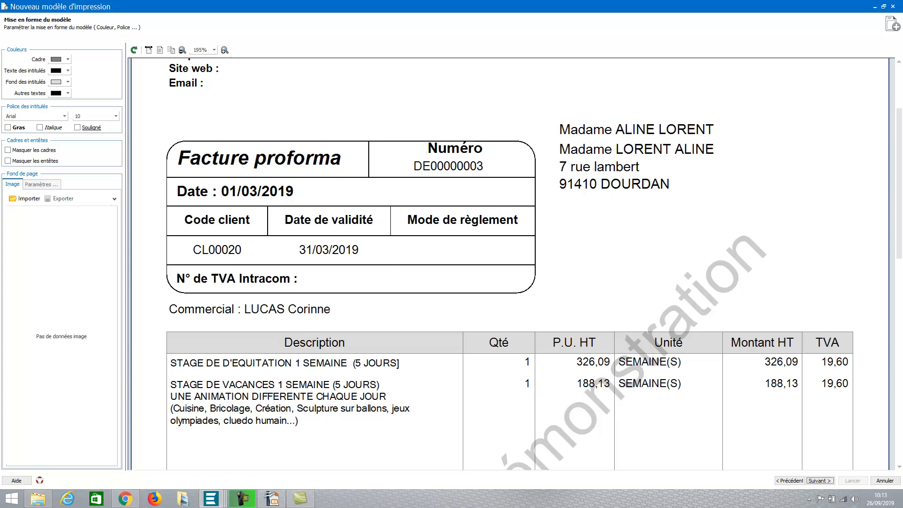
left_click(817, 480)
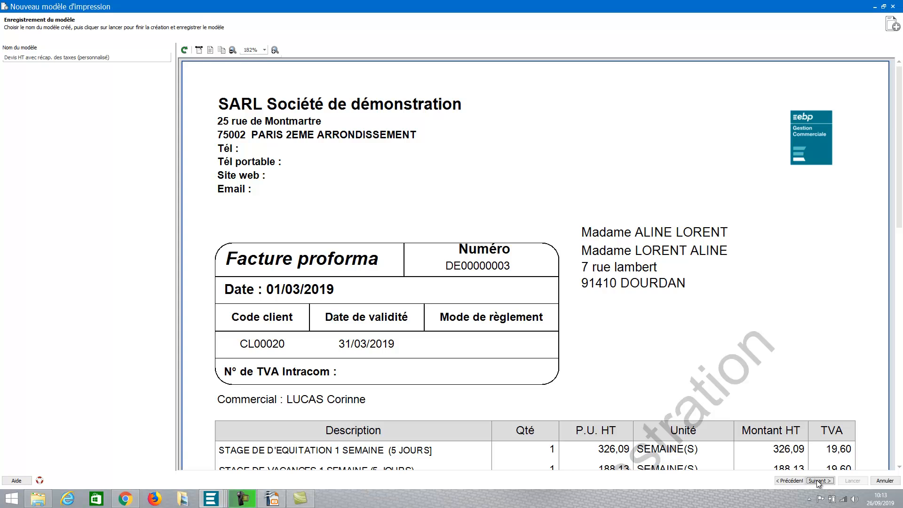
Step: Name the print template "devis demo" and launch its creation
left_click(113, 58)
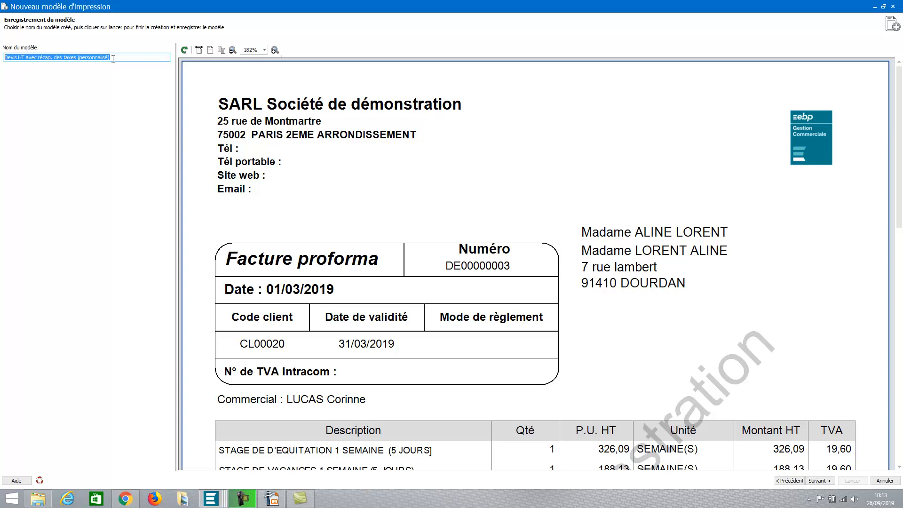
type("devis demo")
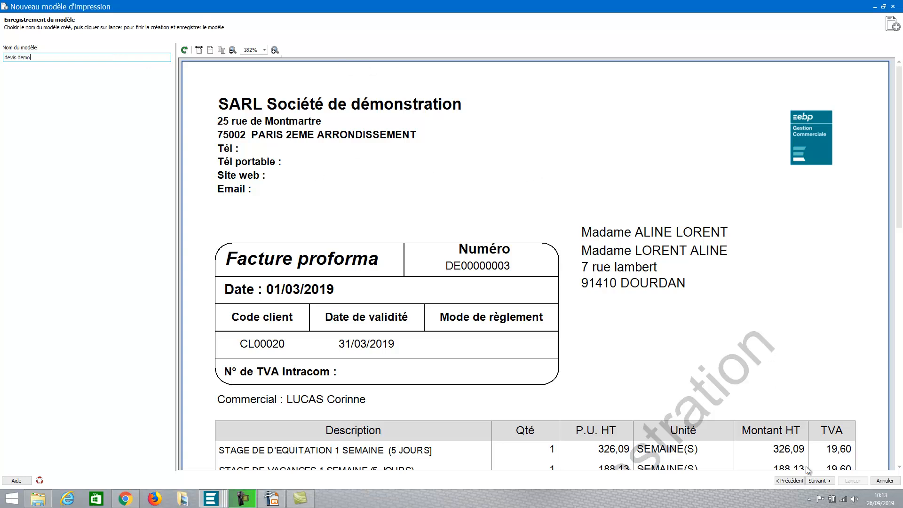
left_click(820, 480)
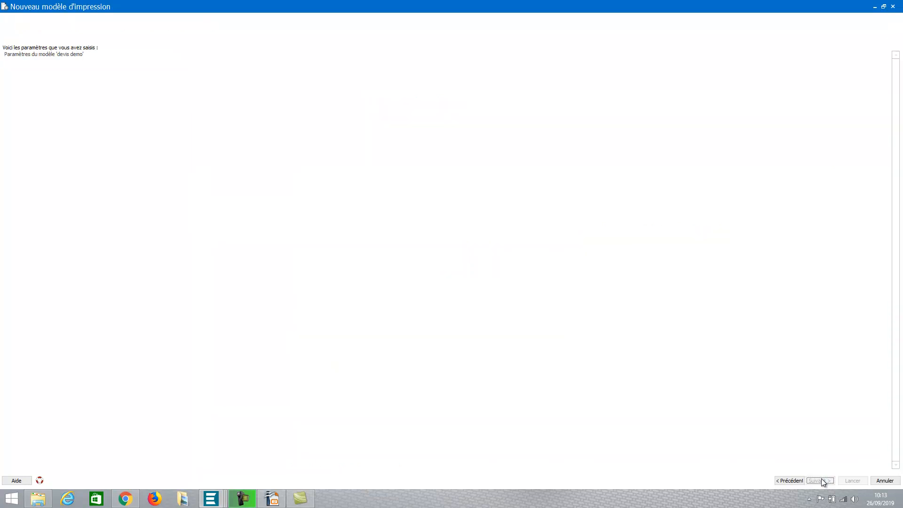
left_click(861, 480)
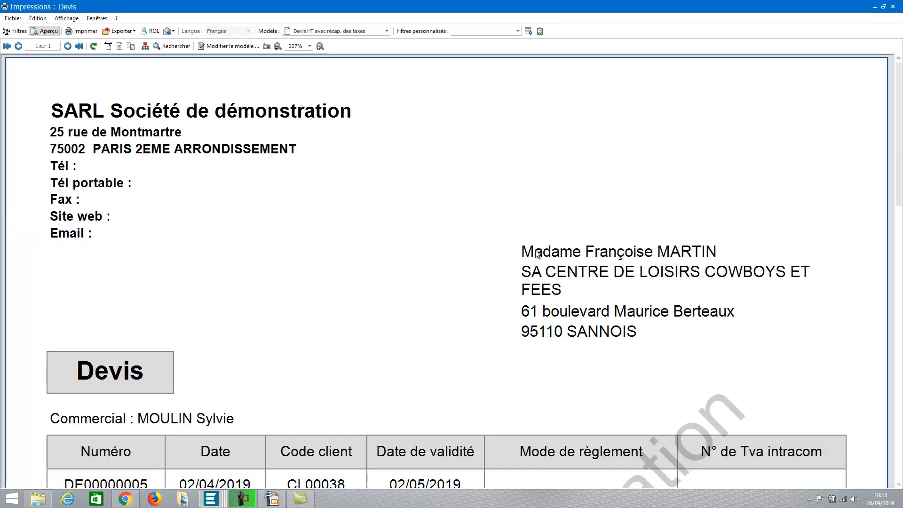
Step: Switch the quote's print preview to the devis demo template and review the page
left_click(387, 32)
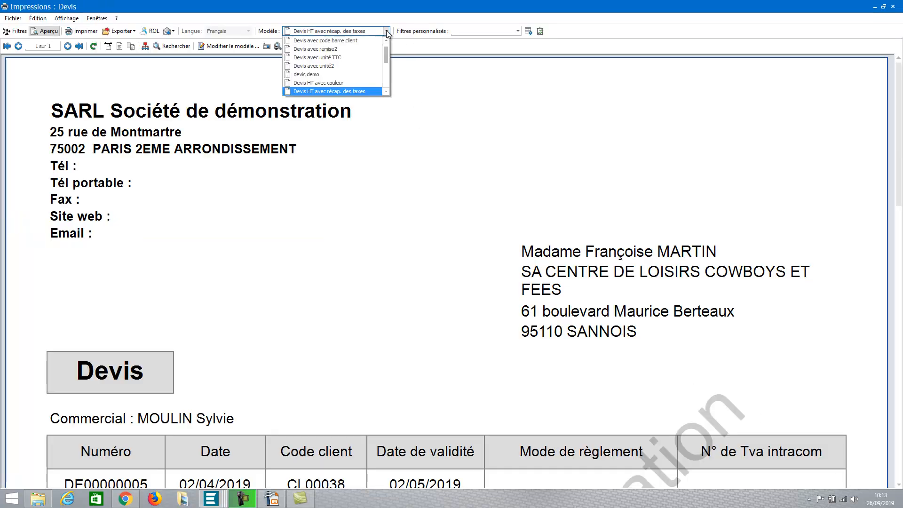
left_click(314, 75)
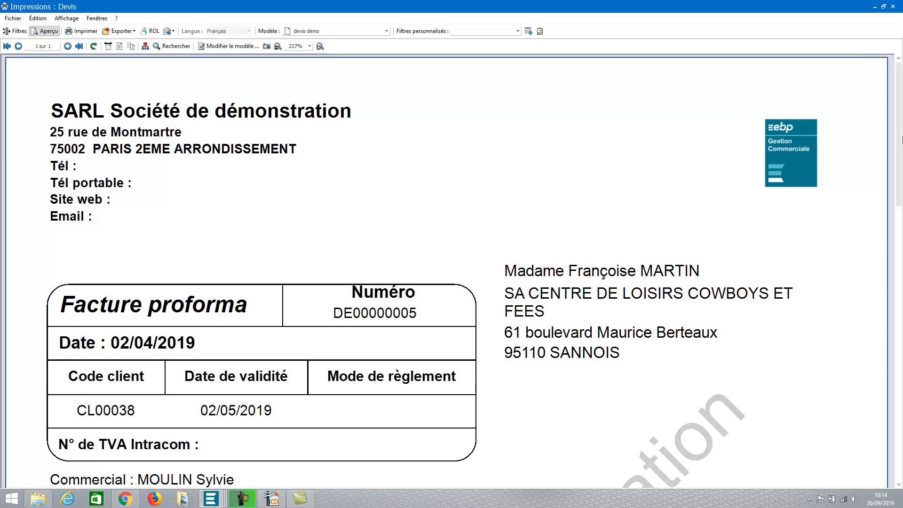
left_click_drag(902, 139, 886, 124)
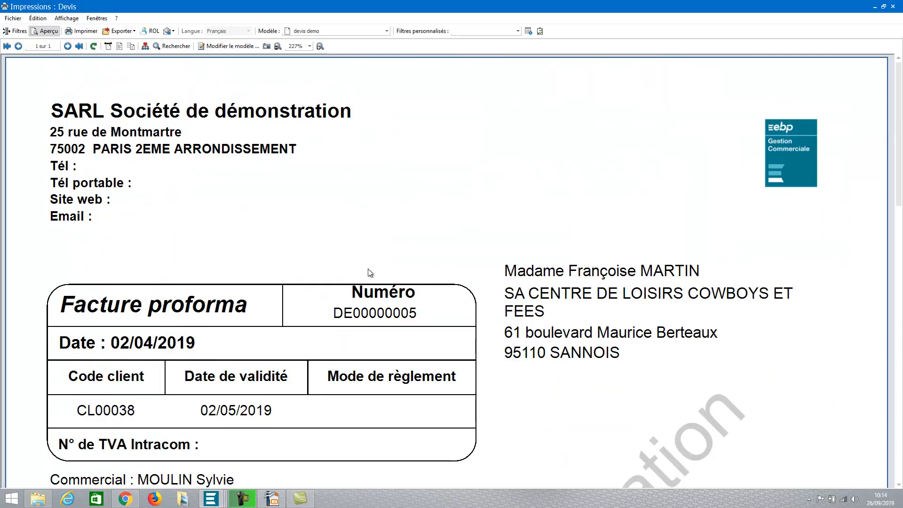